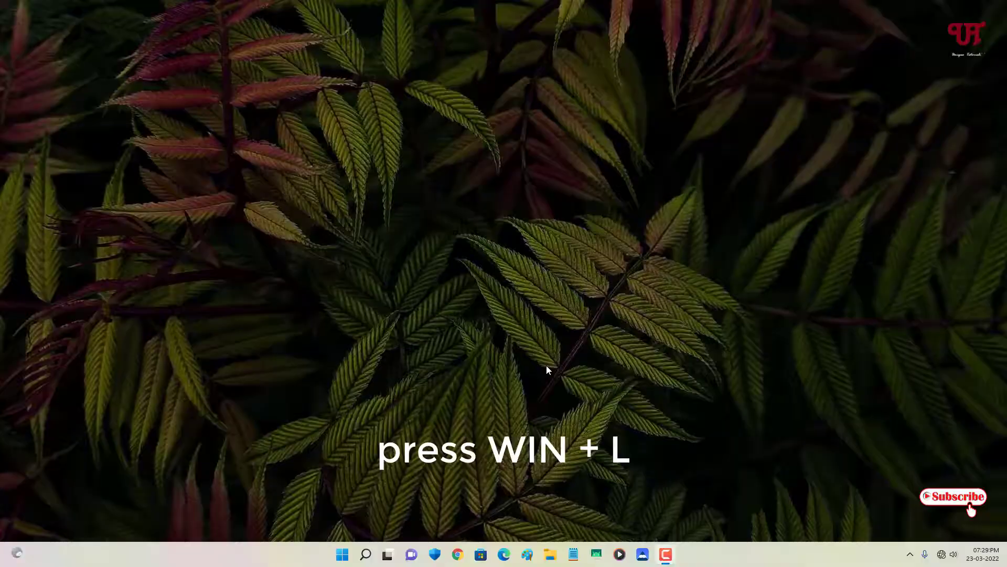
Lock the PC to check the sign-in screen, then launch gpedit.msc from Run.
key(super+l)
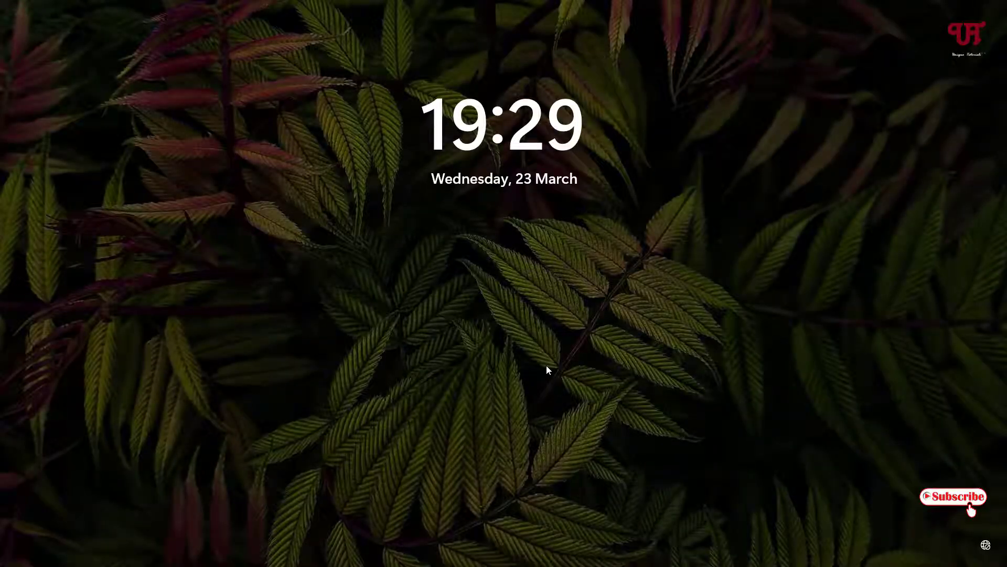
click(546, 365)
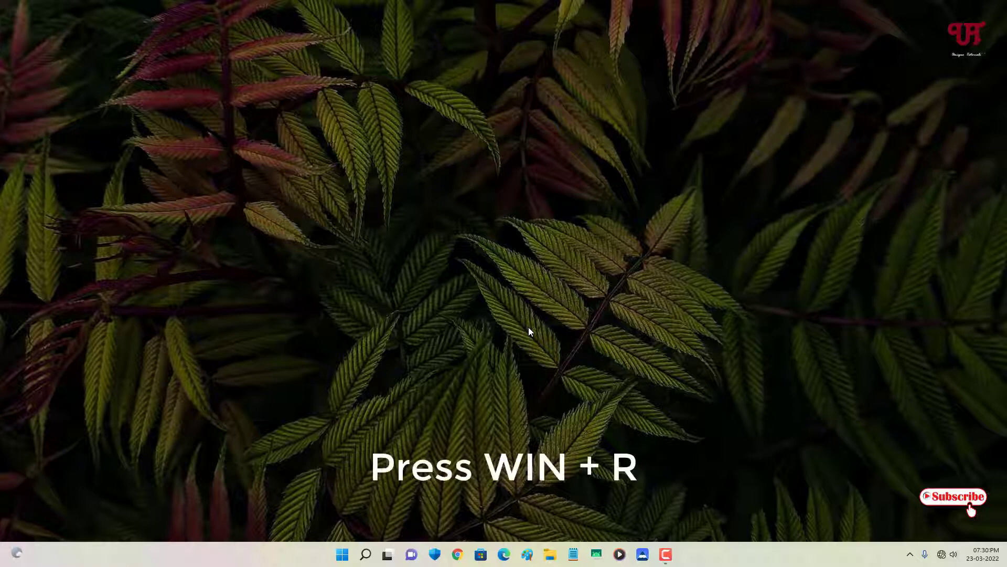
key(super+r)
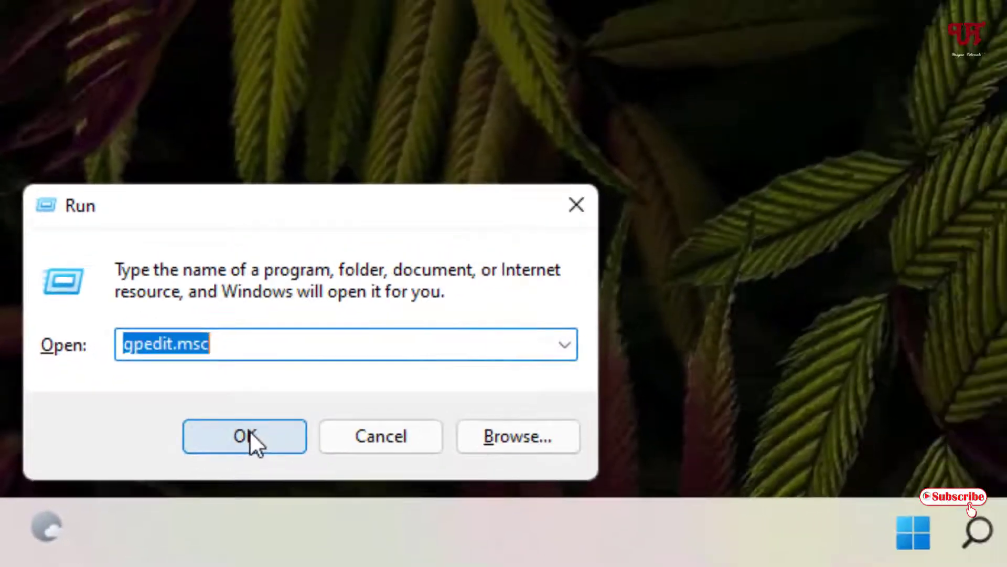
click(295, 415)
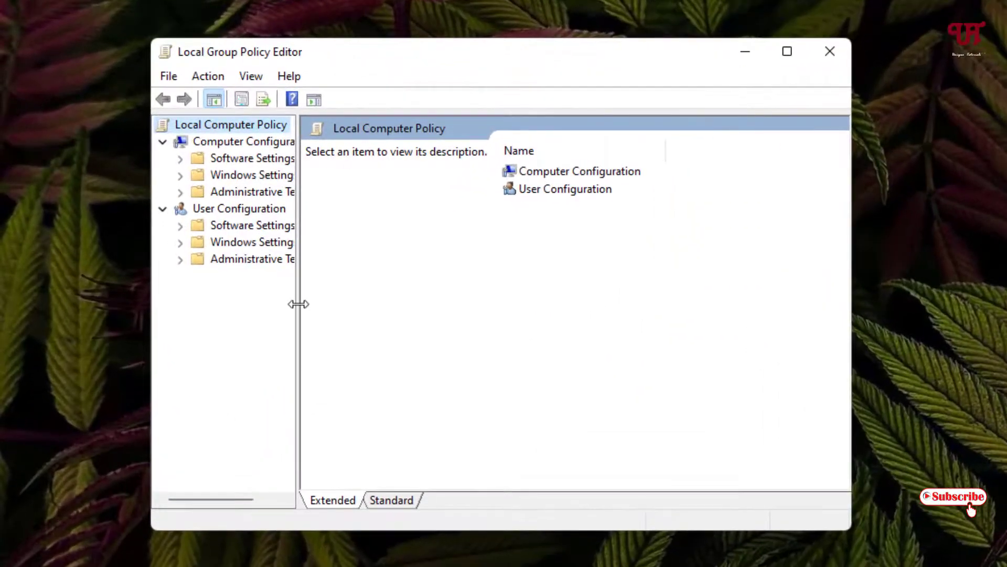
Widen the tree pane and open Computer Configuration > Windows Settings > Security Settings.
drag(202, 250, 274, 264)
drag(403, 323, 416, 323)
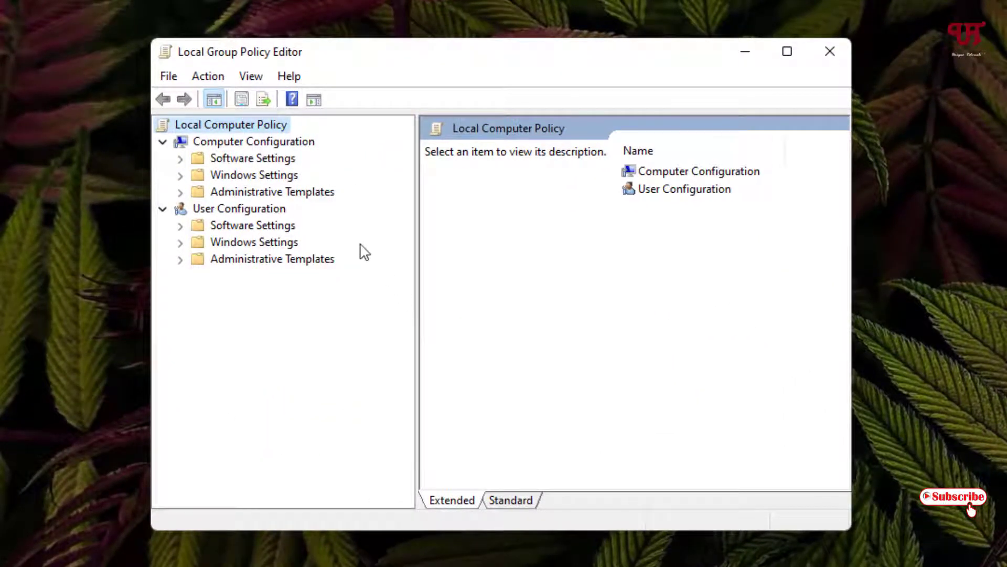
click(206, 146)
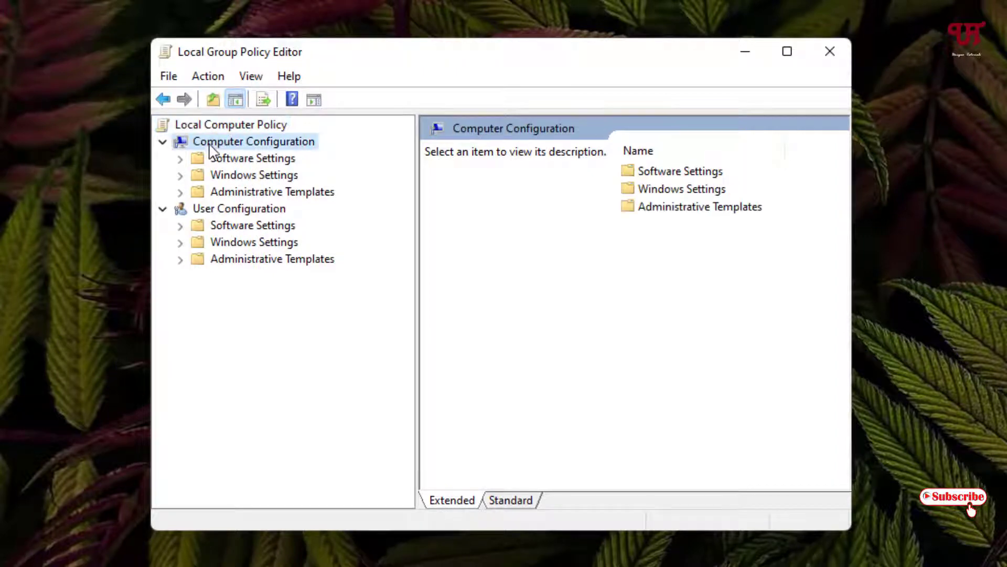
click(250, 177)
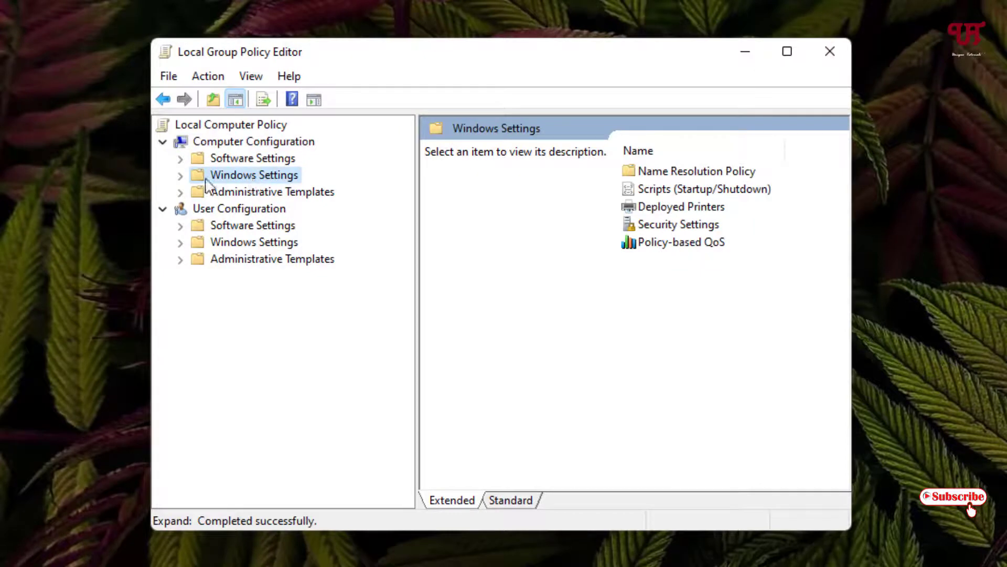
click(180, 176)
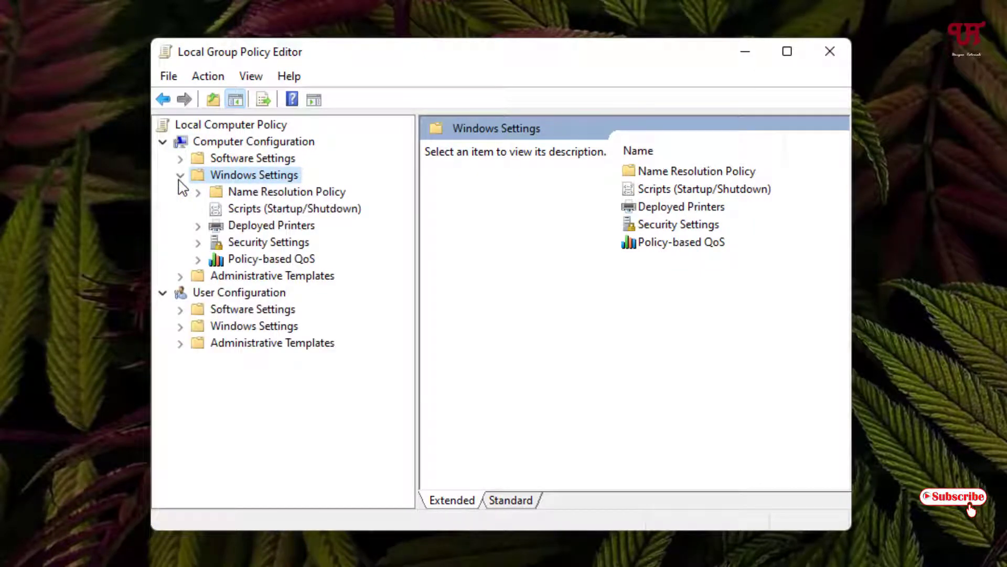
click(263, 244)
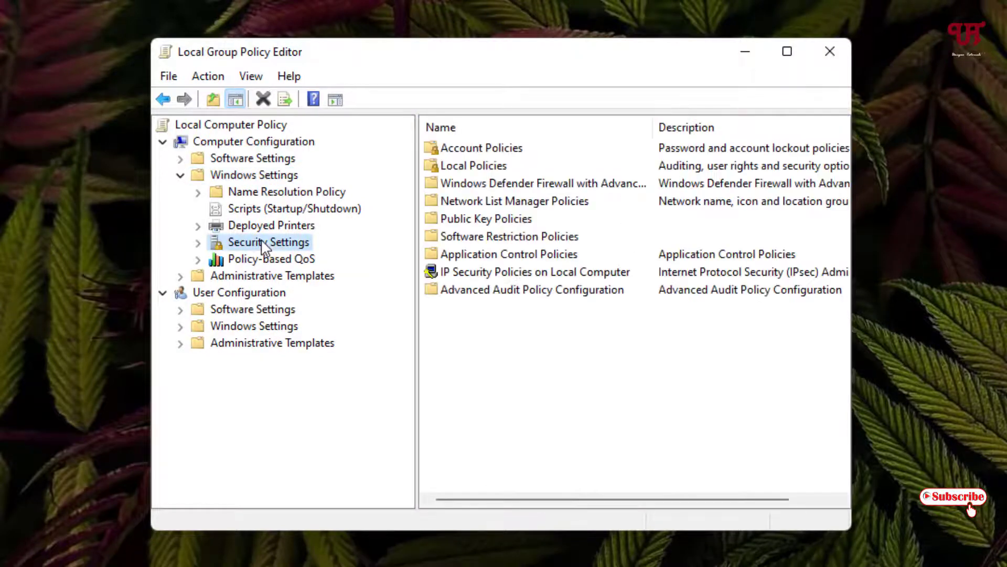
Open Security Settings > Local Policies > Security Options and scroll to the Interactive logon policies.
click(198, 244)
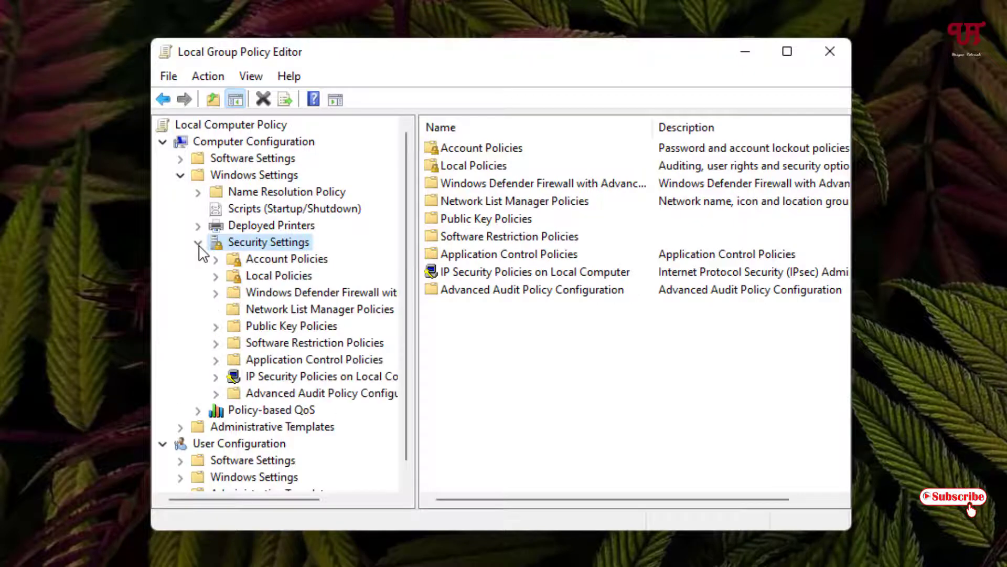
click(270, 278)
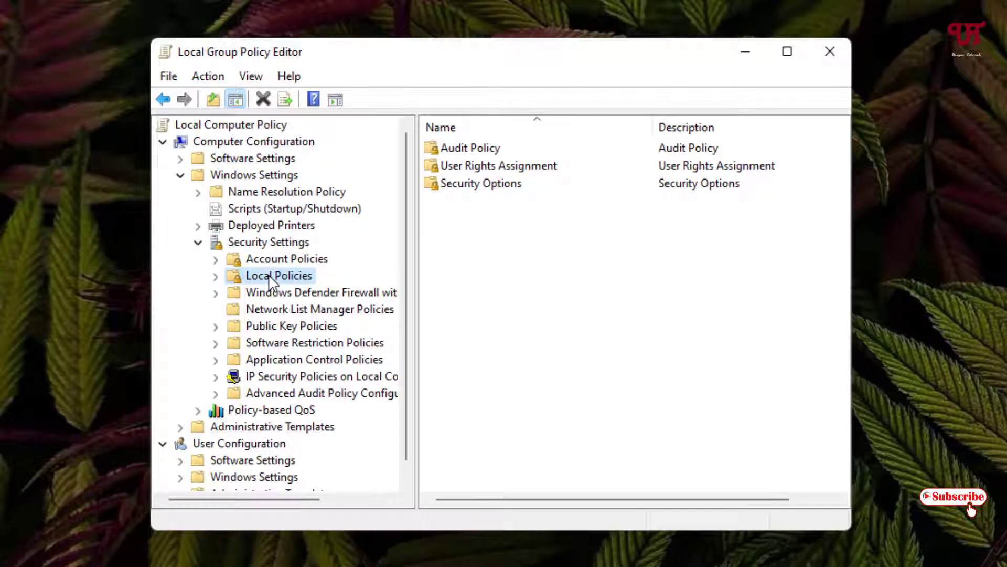
click(215, 276)
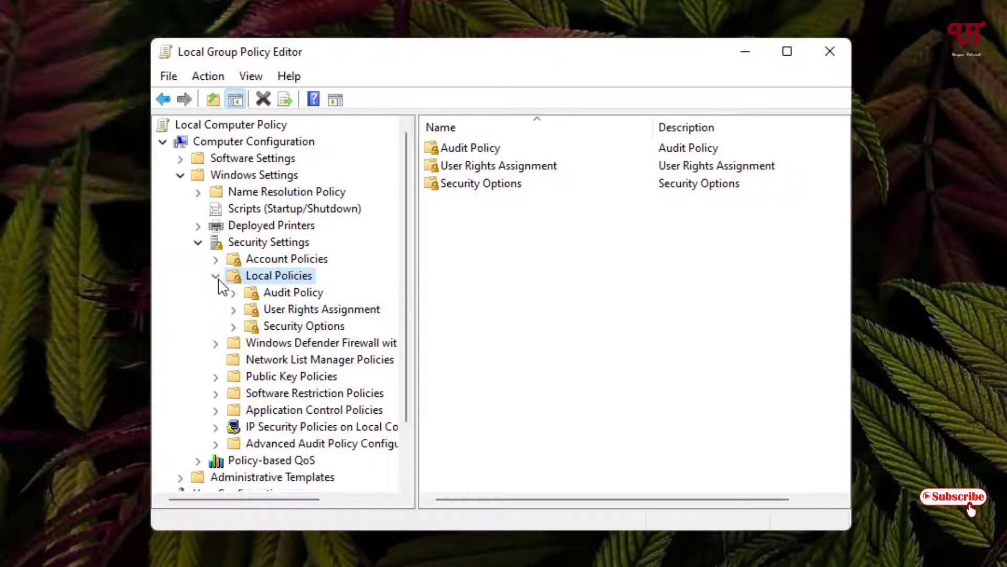
click(289, 328)
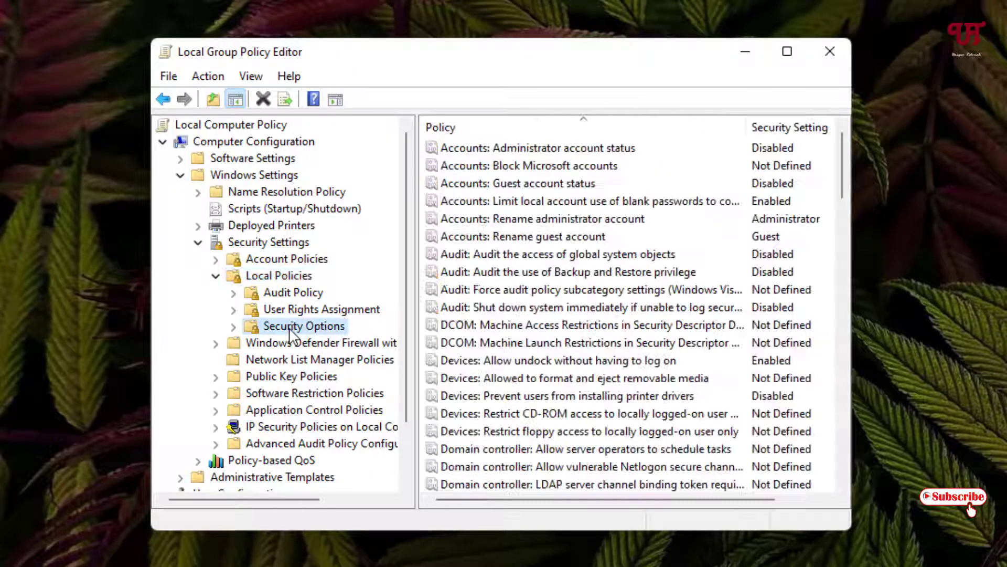
drag(854, 338, 943, 349)
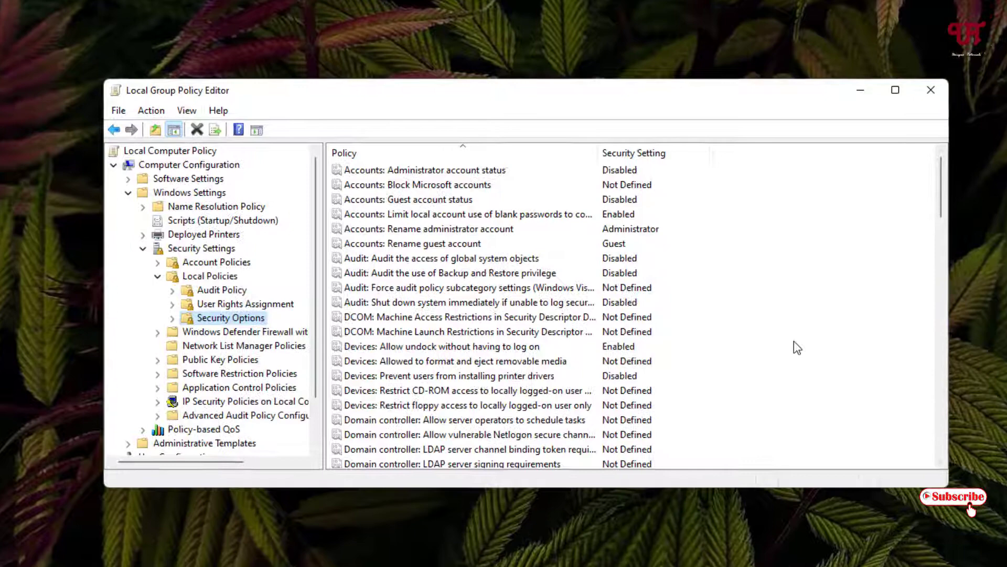
scroll(792, 346, down, 6)
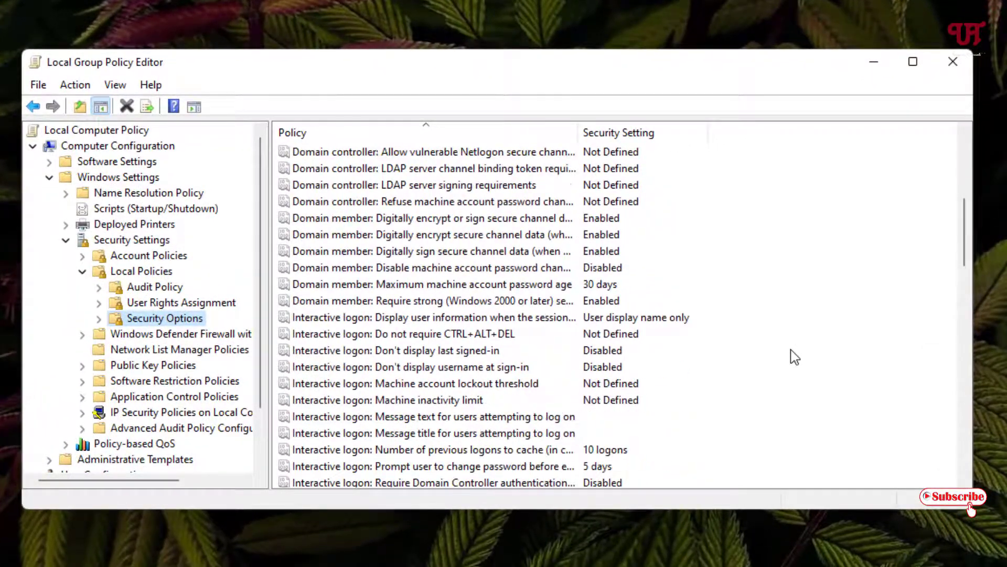
scroll(795, 357, down, 2)
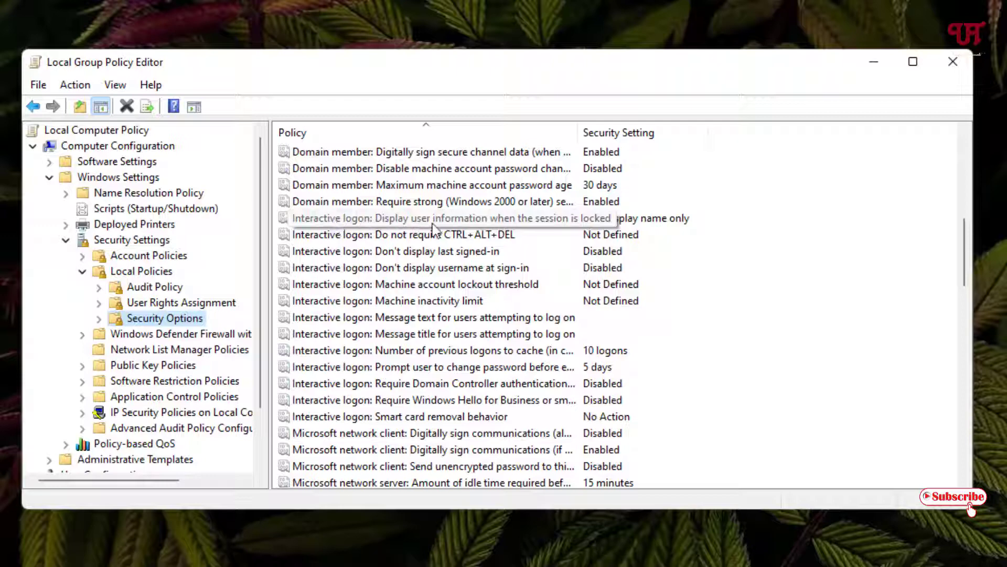
Set 'Interactive logon: Display user information when the session is locked' to Do not display user information.
double_click(552, 223)
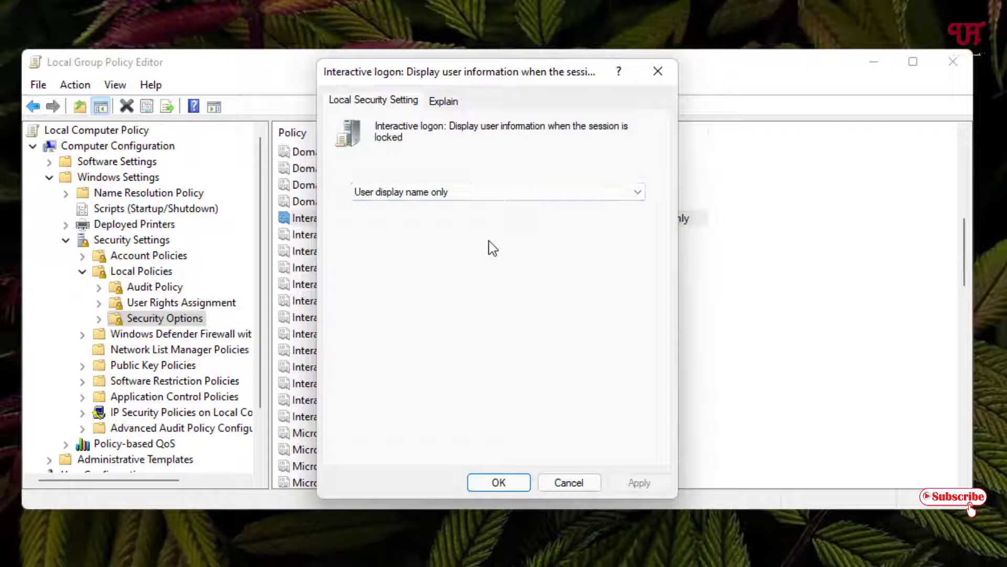
click(486, 193)
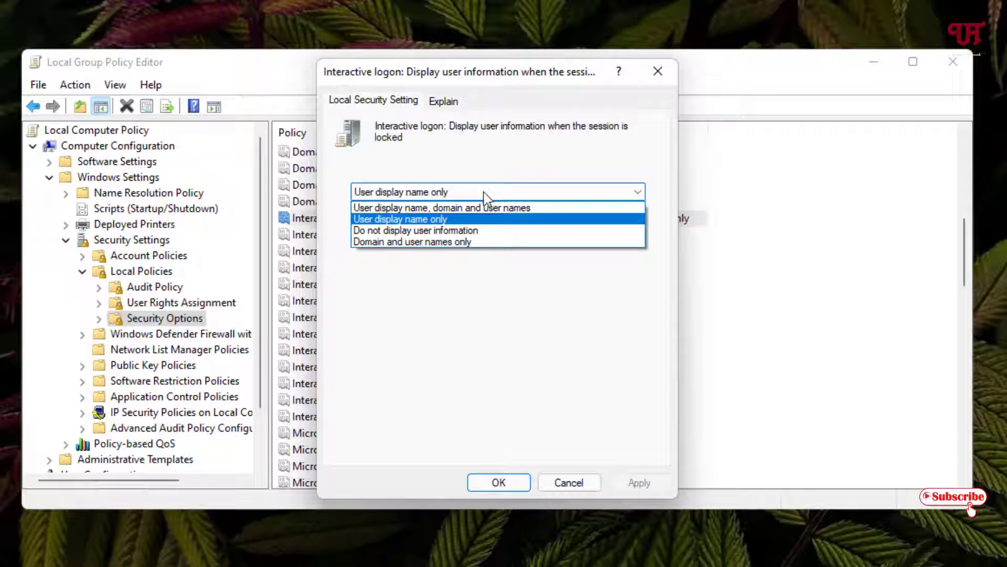
click(462, 231)
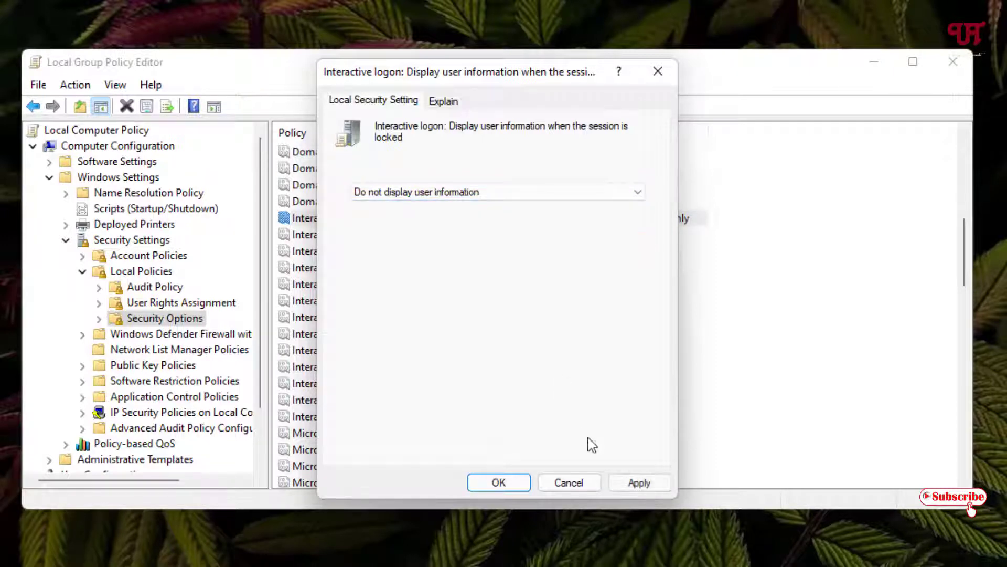
click(633, 483)
click(501, 484)
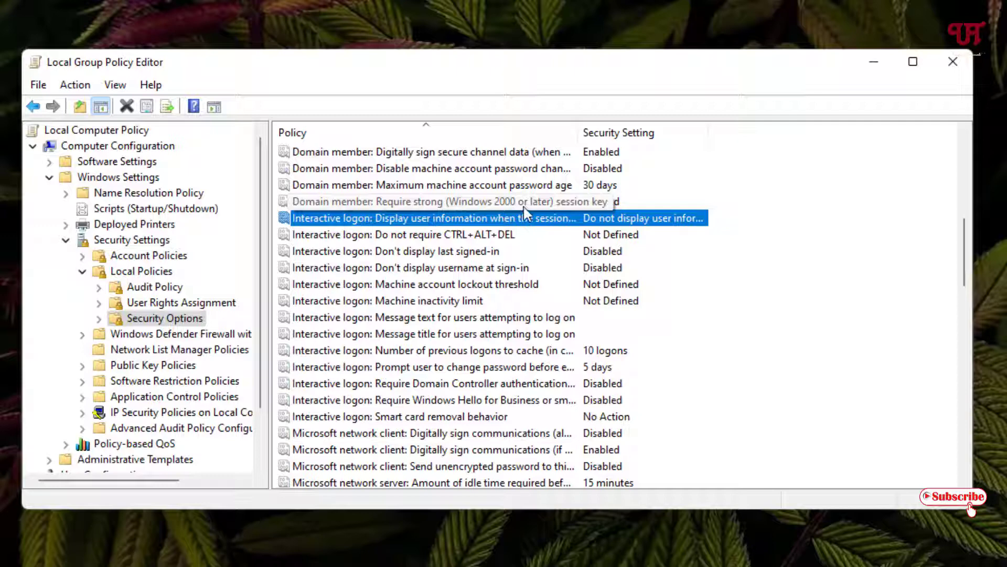
Enable the 'Interactive logon: Don't display username at sign-in' policy.
click(468, 272)
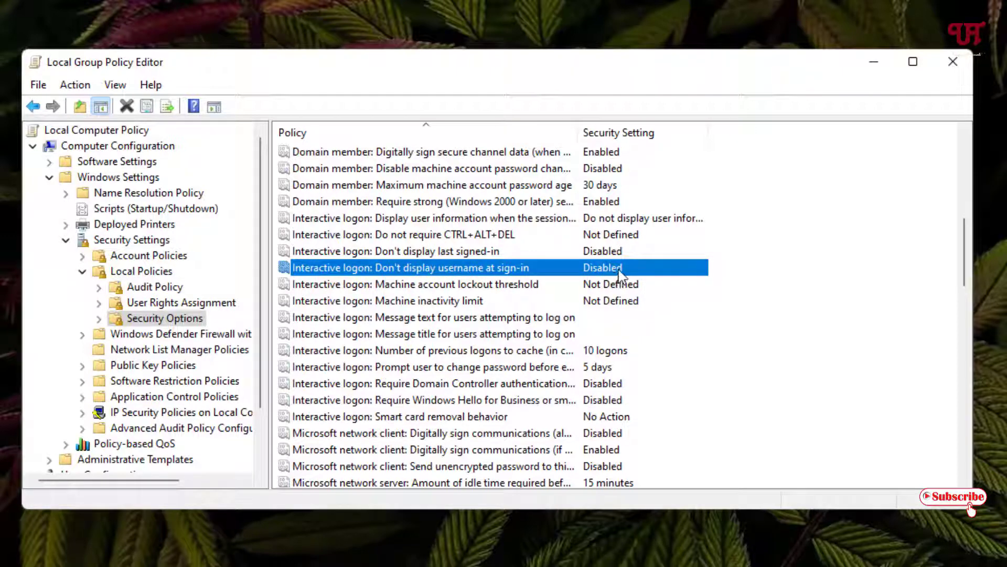
double_click(515, 269)
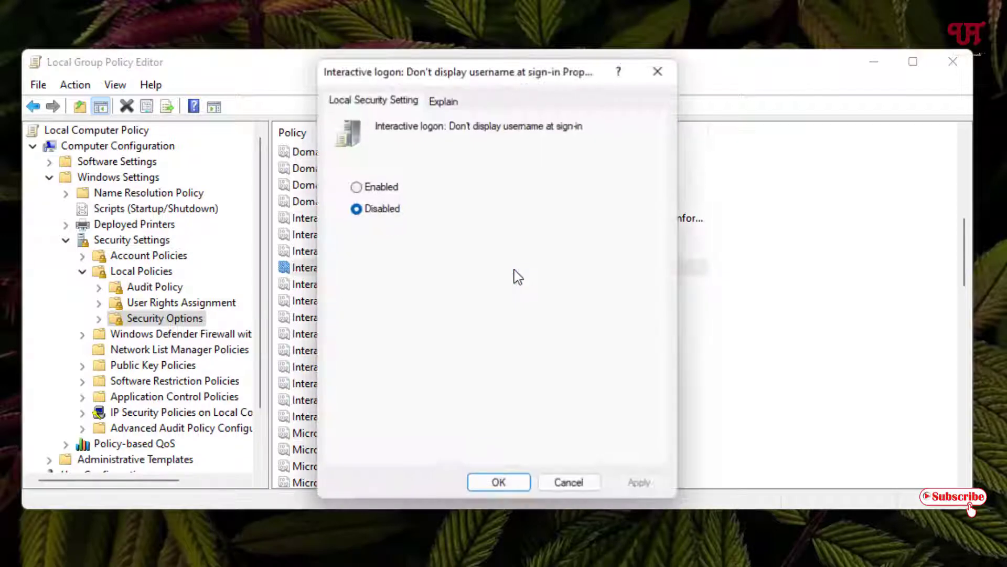
click(373, 187)
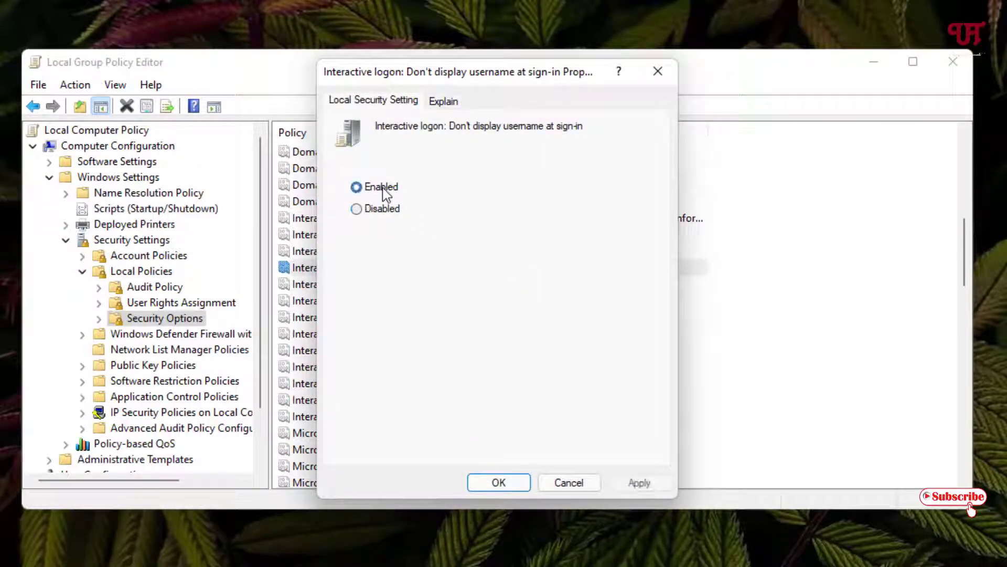
click(641, 481)
click(496, 484)
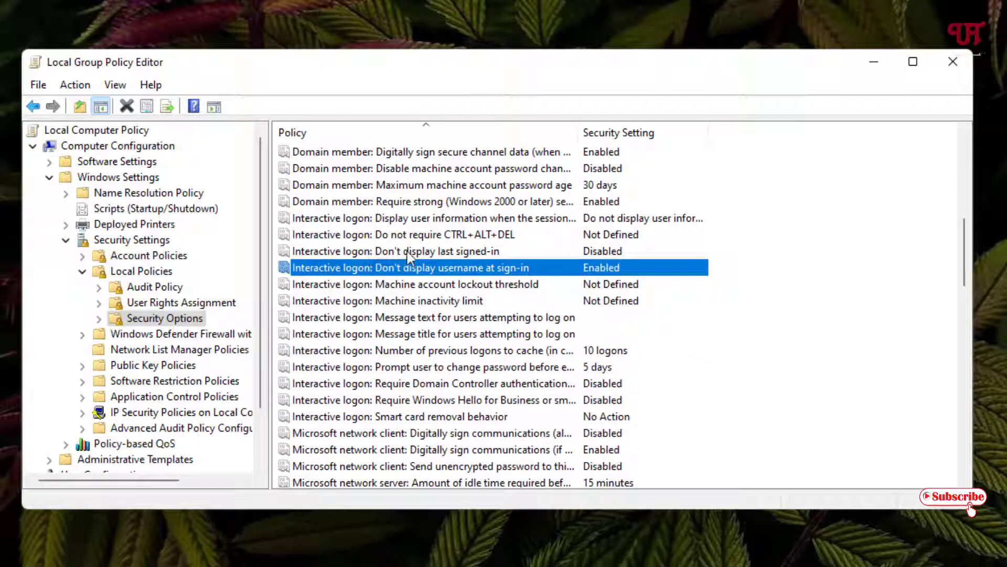
Enable the 'Interactive logon: Don't display last signed-in' policy.
double_click(464, 252)
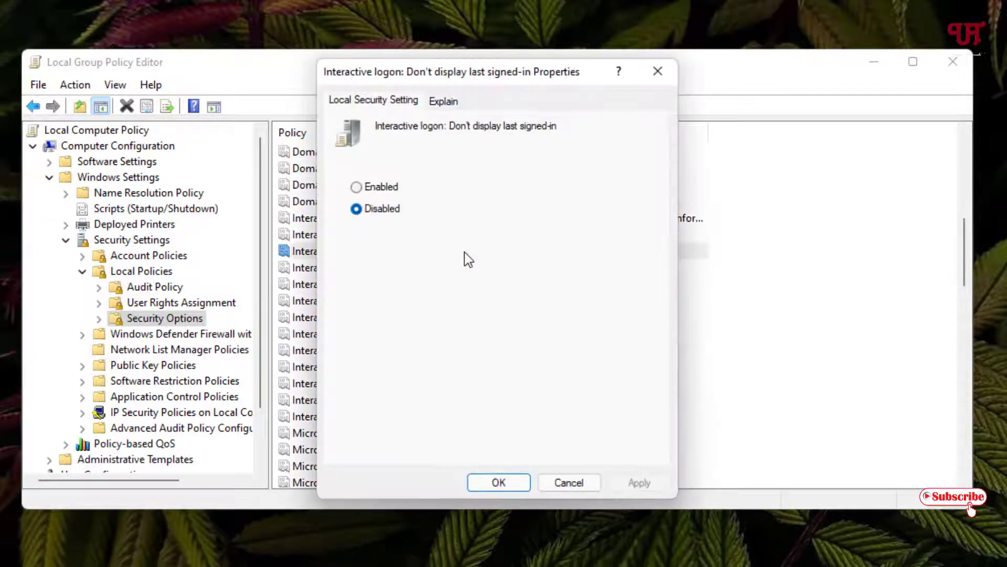
click(380, 189)
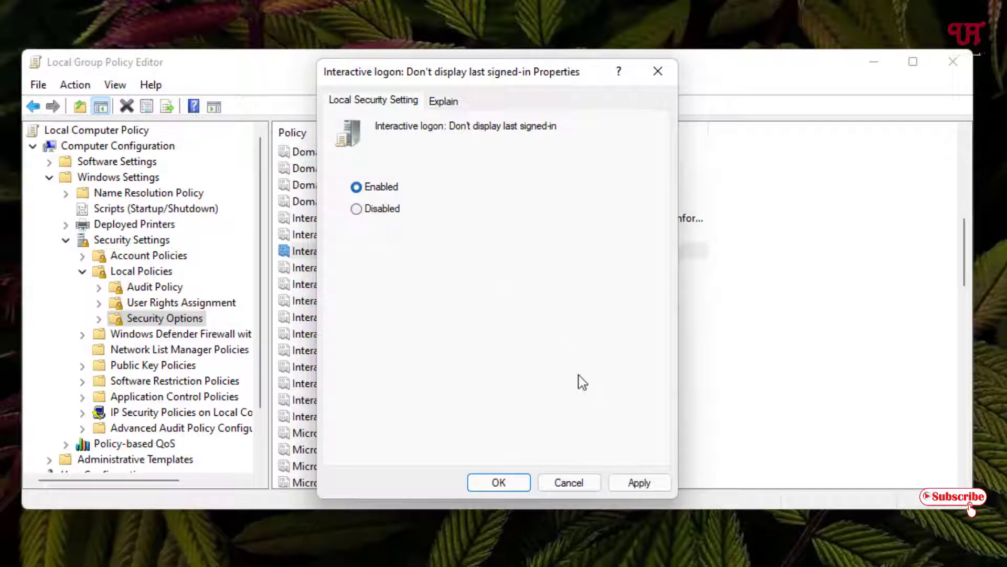
click(651, 487)
click(509, 489)
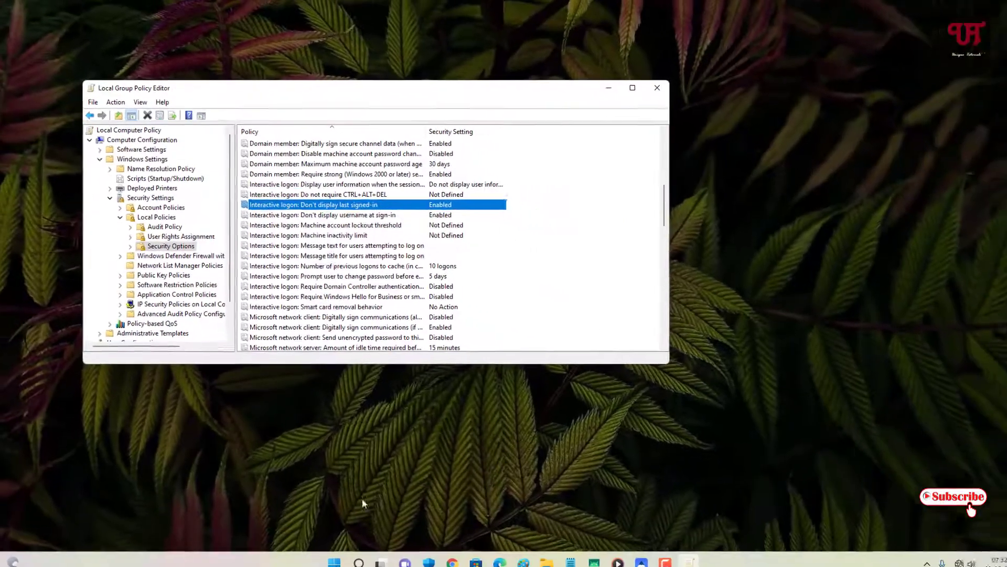
Restart the PC from the Start menu's Power options.
click(330, 554)
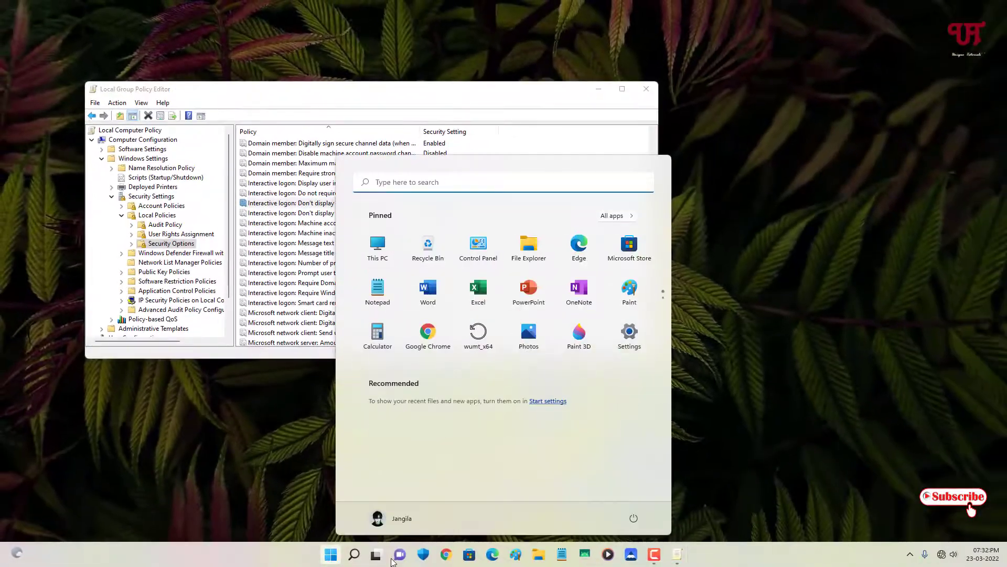
click(634, 520)
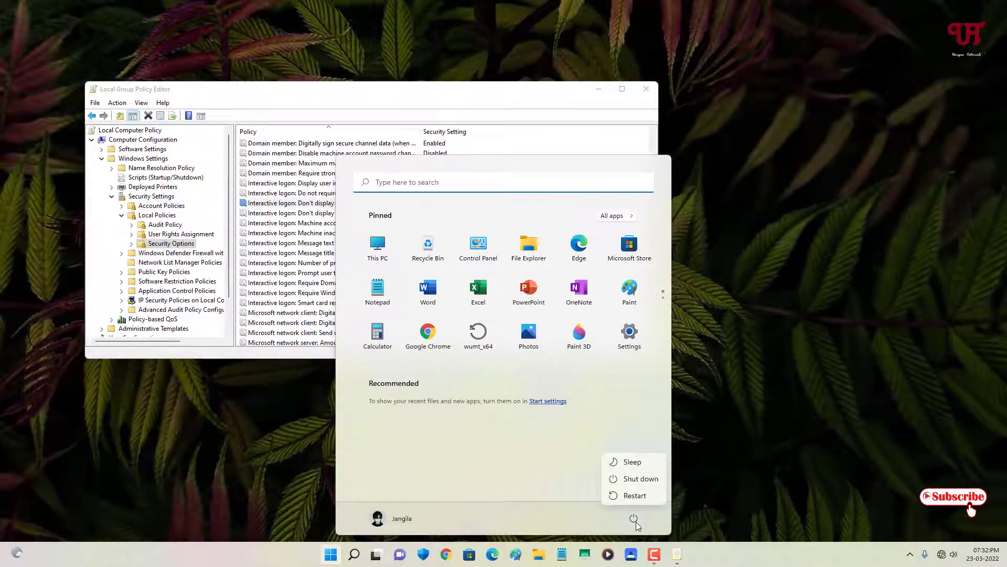
click(649, 497)
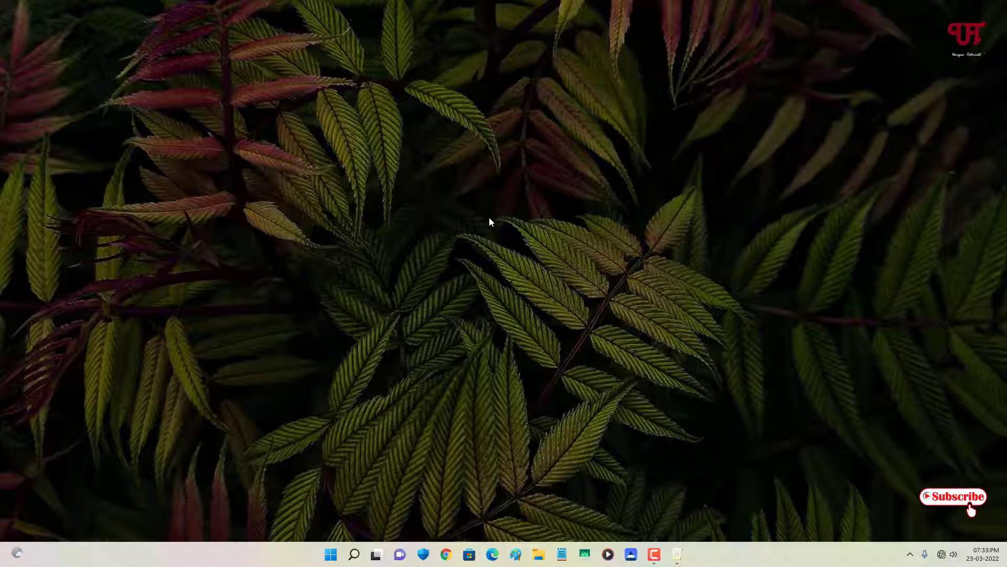
Lock the PC and sign in by typing the user name at the Unlock the PC prompt.
key(super+l)
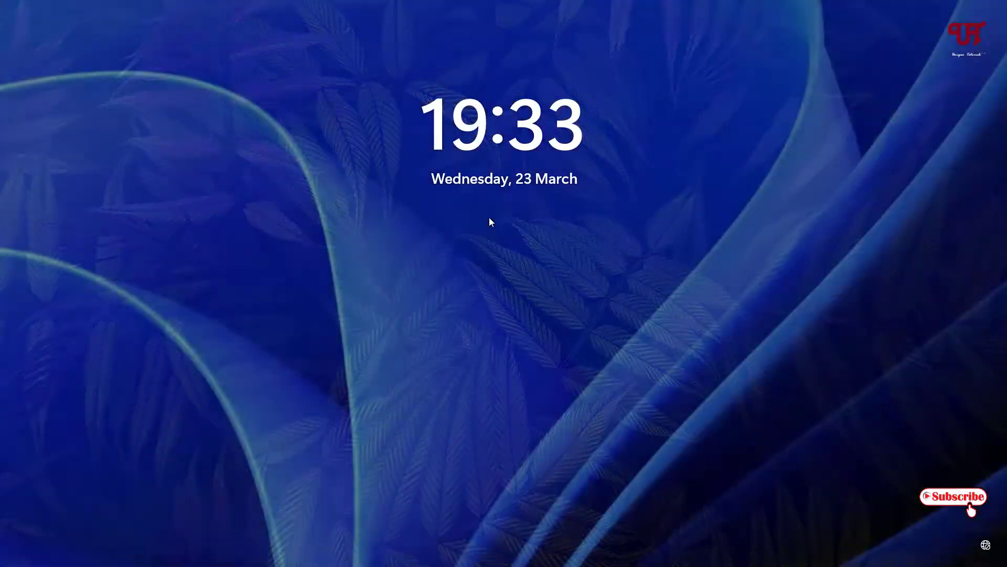
click(490, 218)
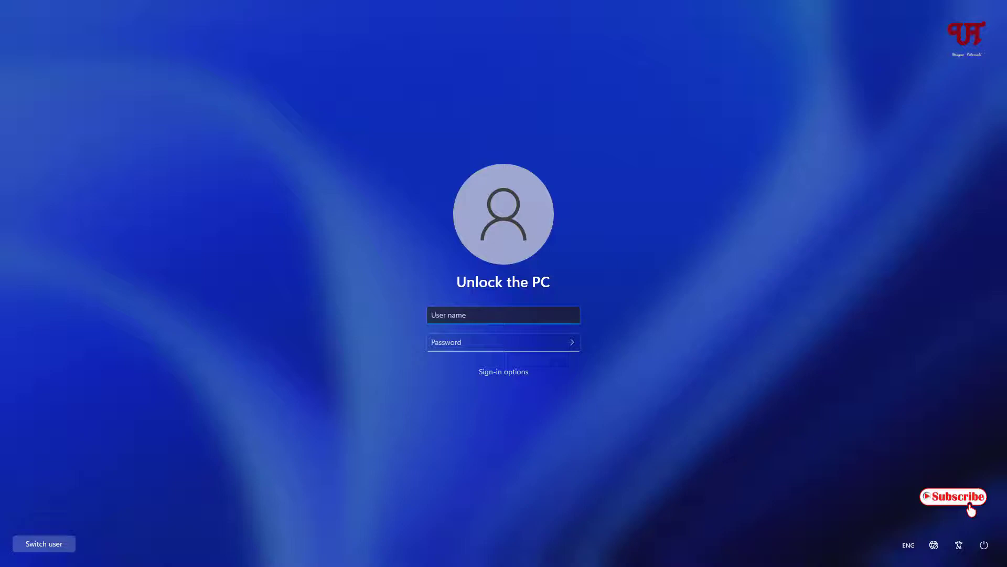
text(jangila)
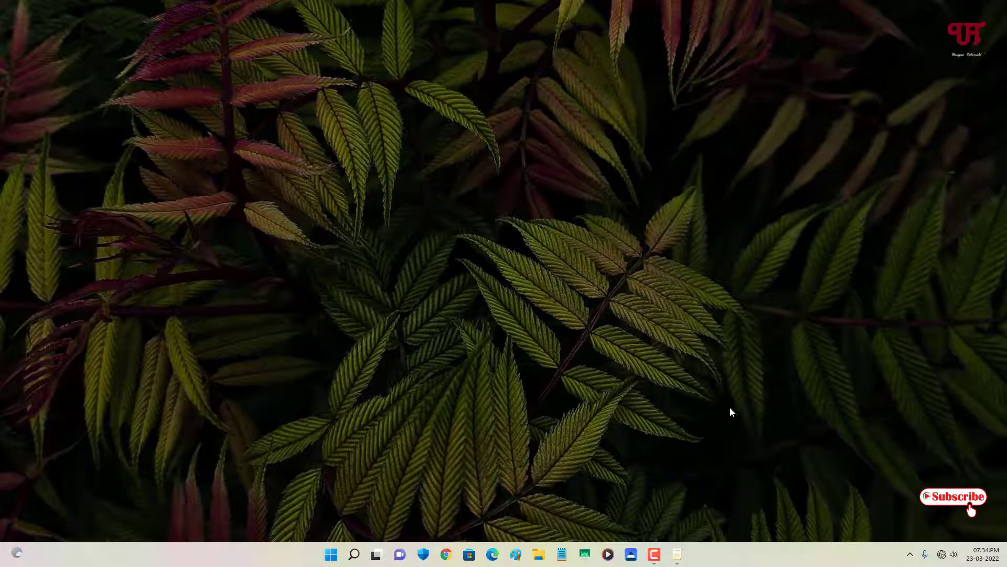
Set the 'Don't display last signed-in' policy back to Disabled.
click(681, 558)
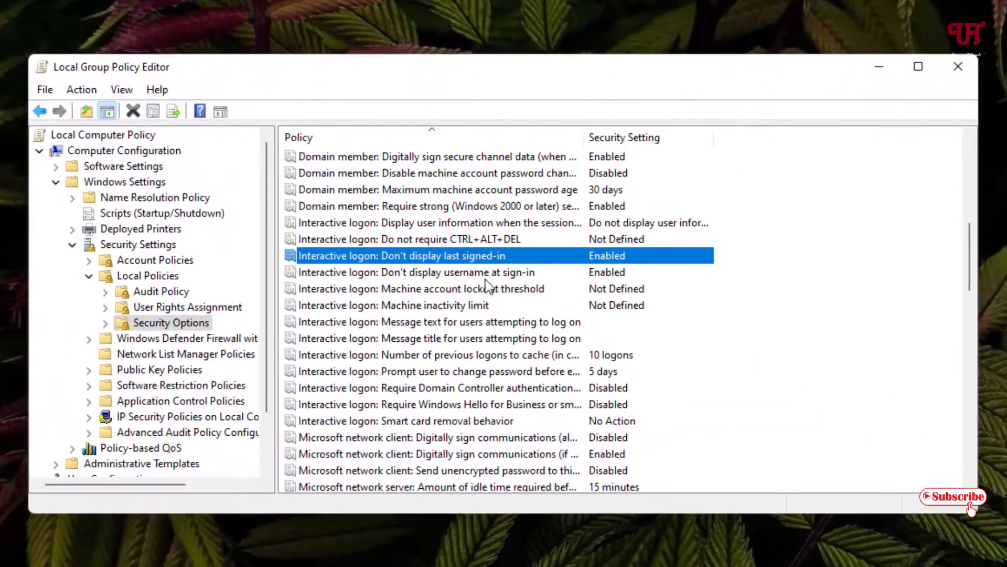
double_click(473, 256)
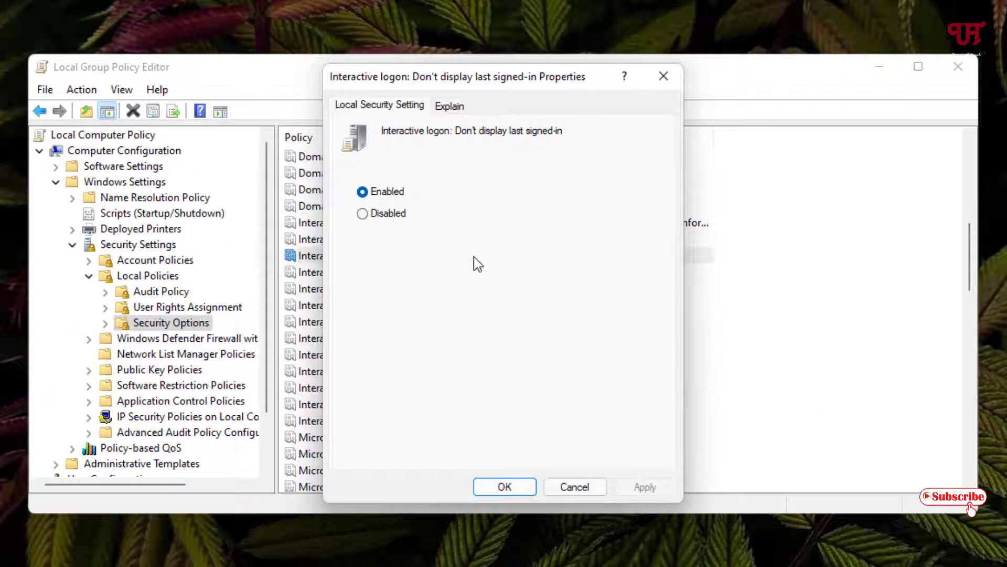
click(381, 215)
click(637, 495)
click(518, 486)
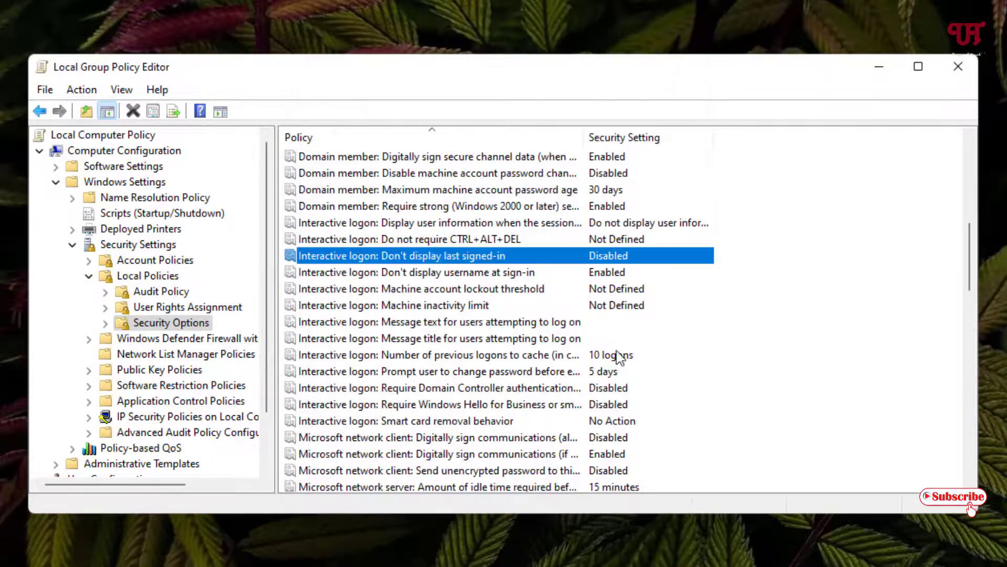
Set the 'Don't display username at sign-in' policy to Disabled.
double_click(587, 276)
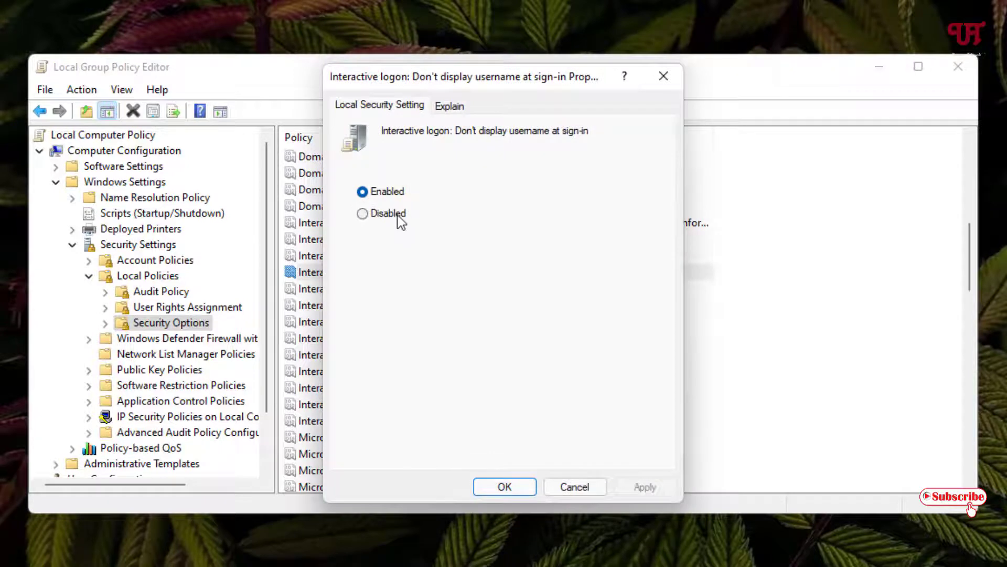
click(400, 221)
click(657, 490)
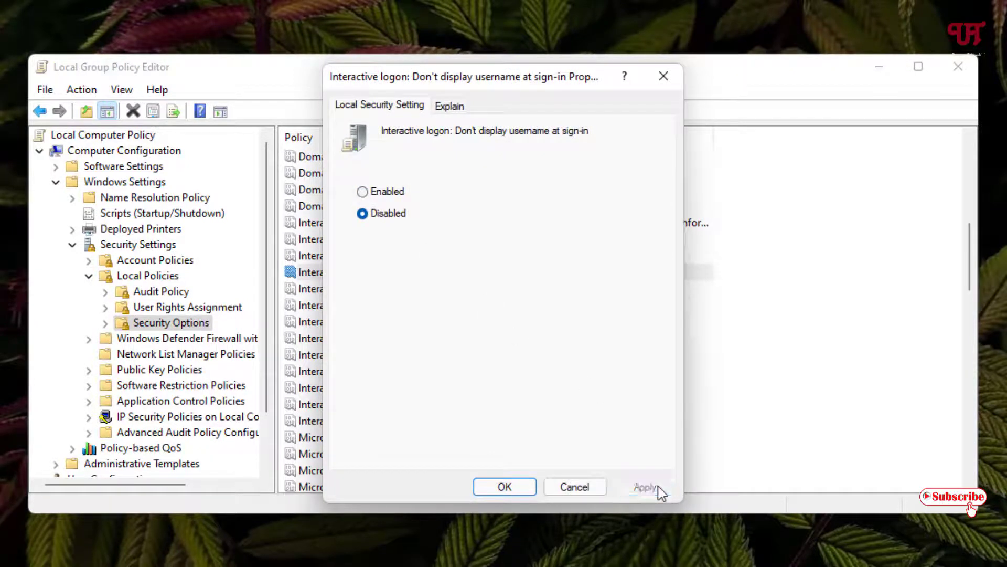
click(517, 487)
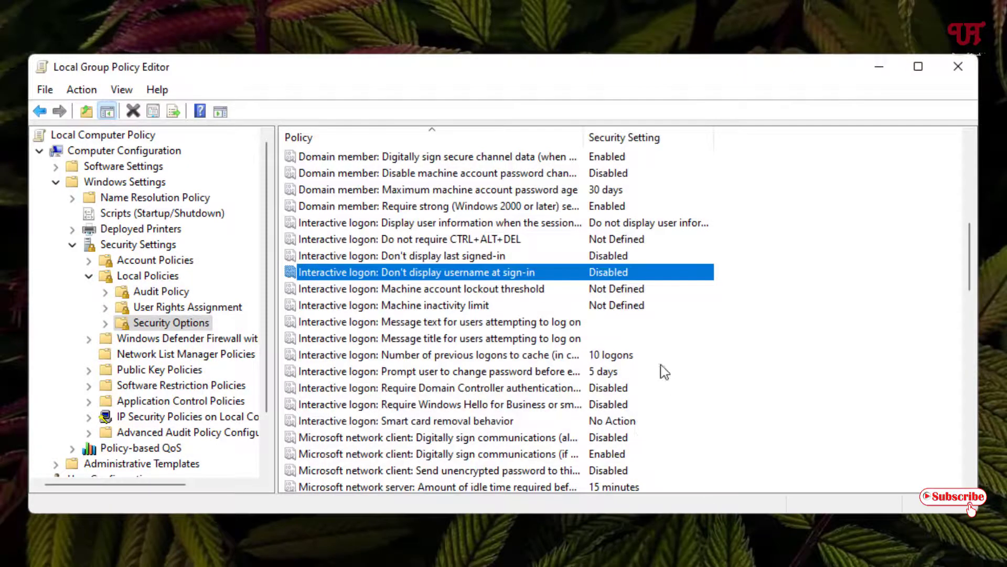
Set locked-session user information display to User display name only.
double_click(608, 223)
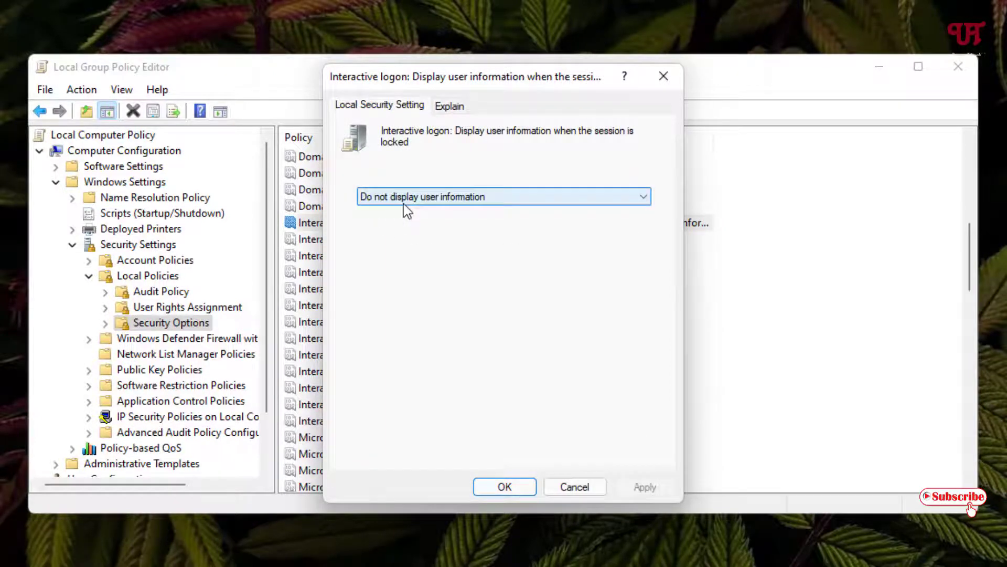
click(428, 202)
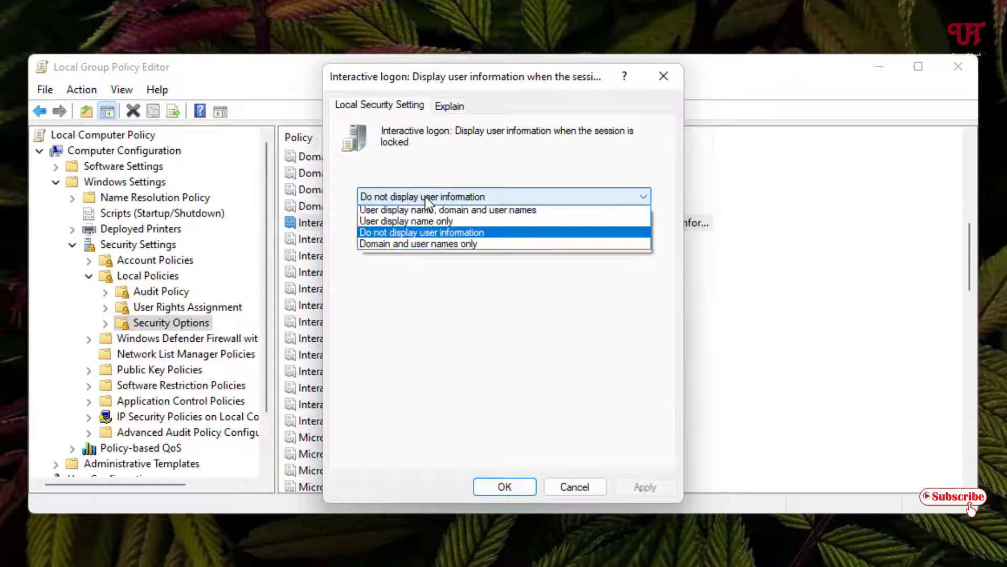
click(431, 225)
click(649, 488)
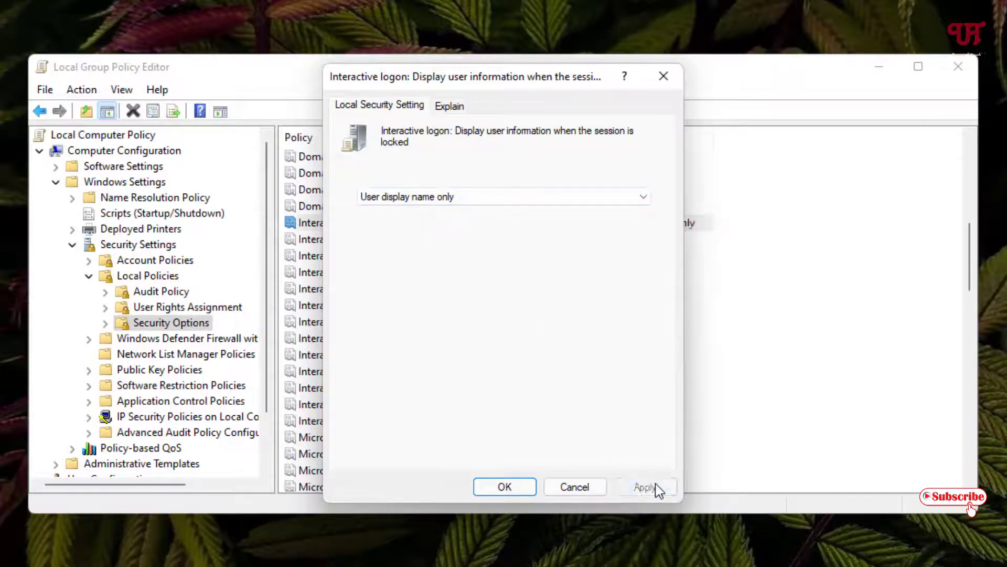
click(510, 488)
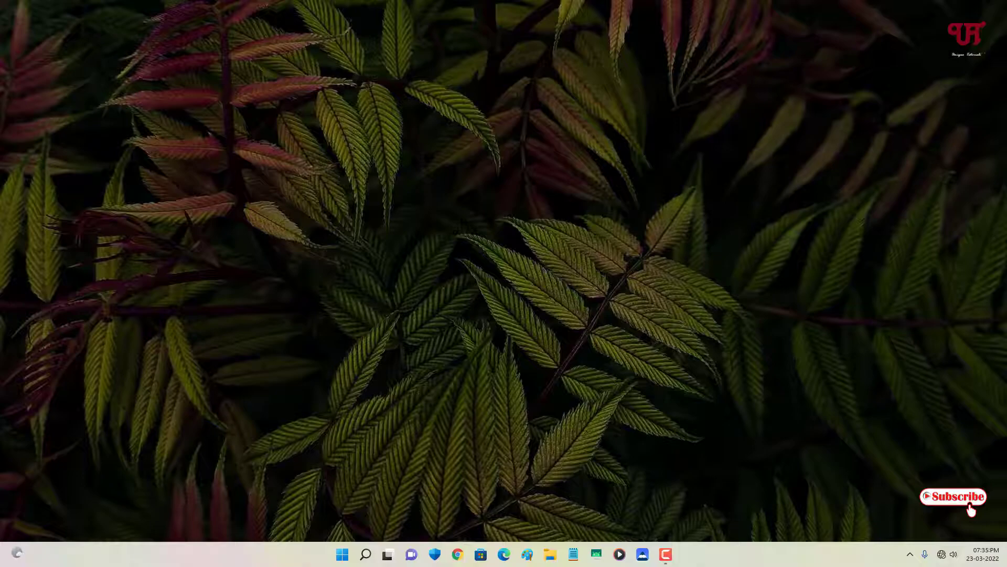
Lock the PC and sign back in from the sign-in page showing the account name.
key(super+l)
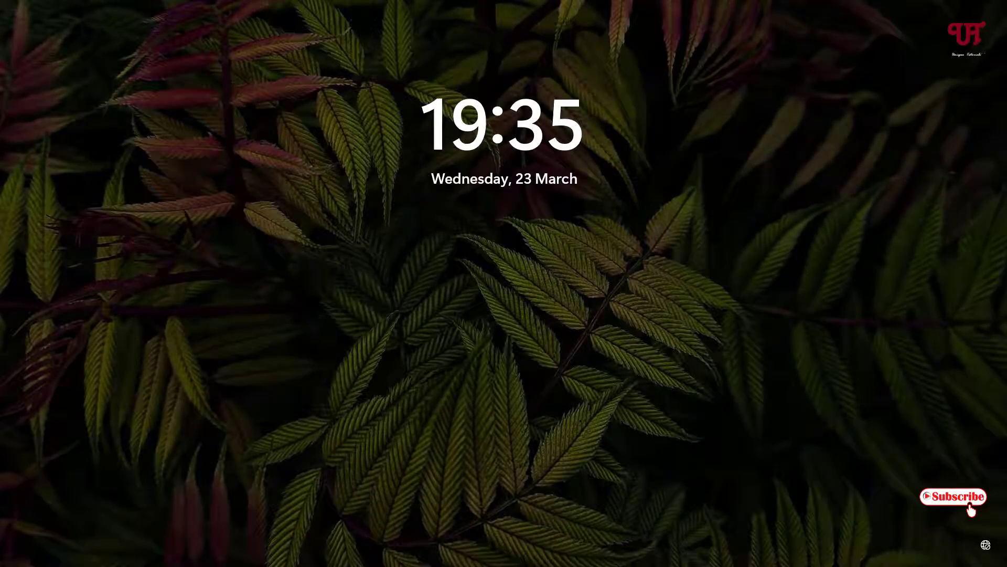
key(space)
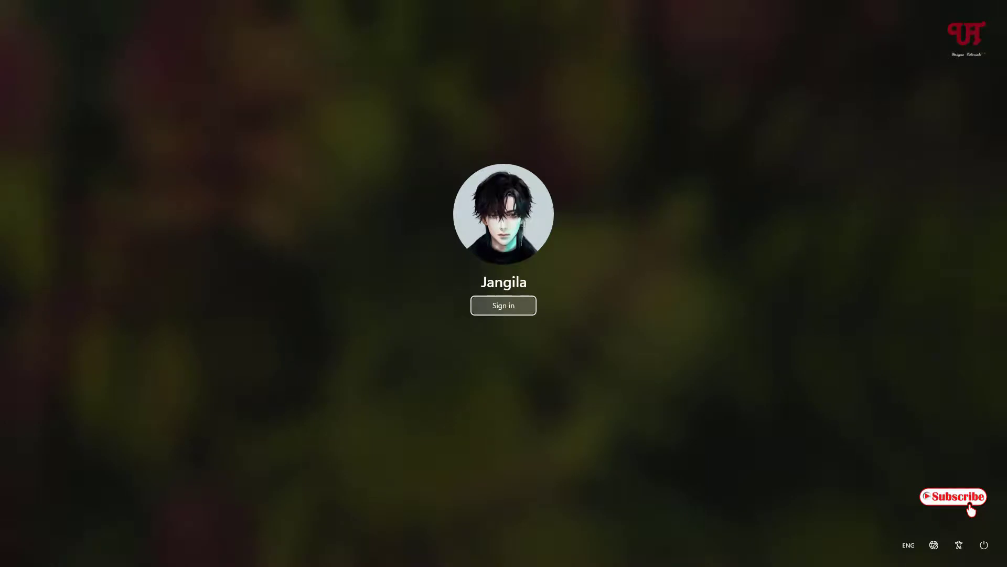
key(Return)
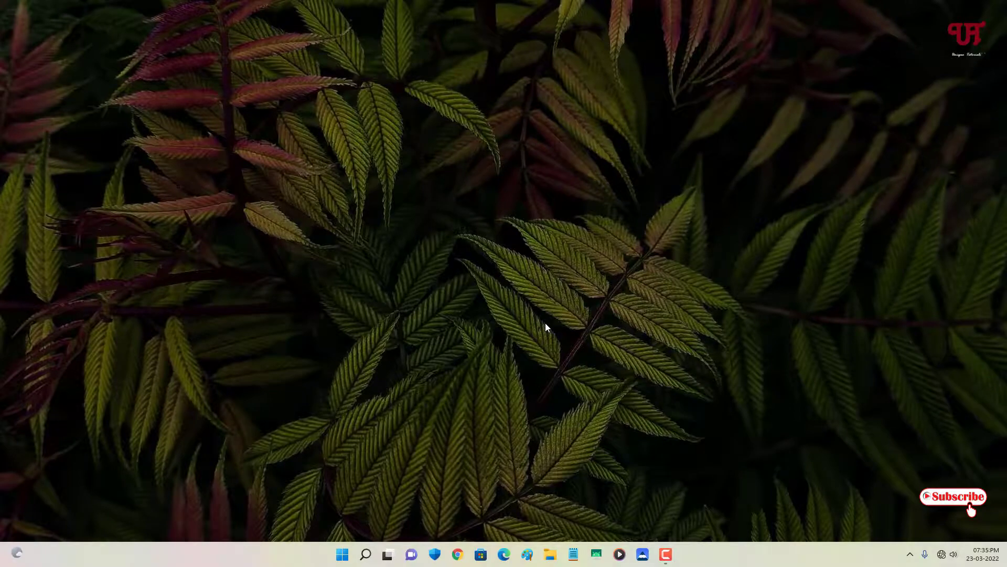